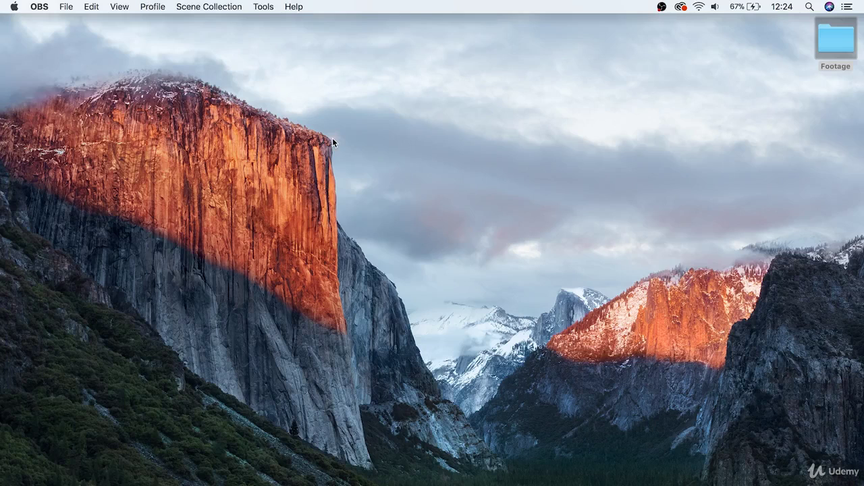
- Show the Creative Cloud apps panel and scroll its Apps list down to After Effects CC
left_click(377, 122)
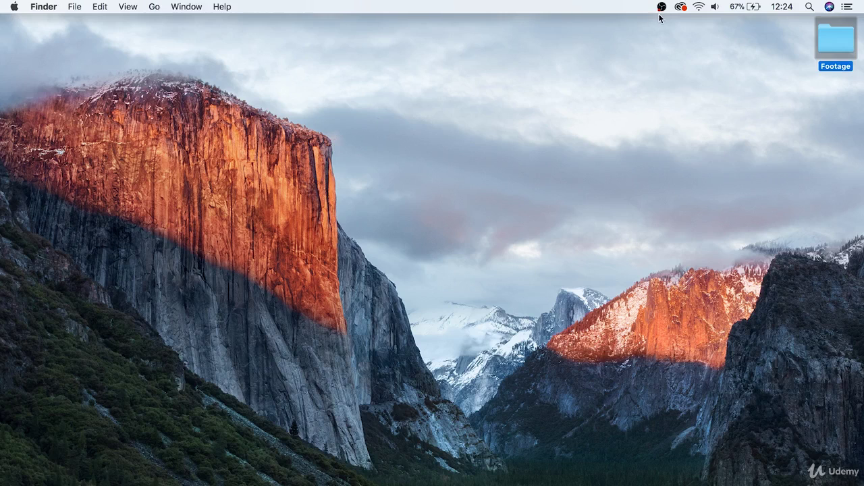
left_click(680, 6)
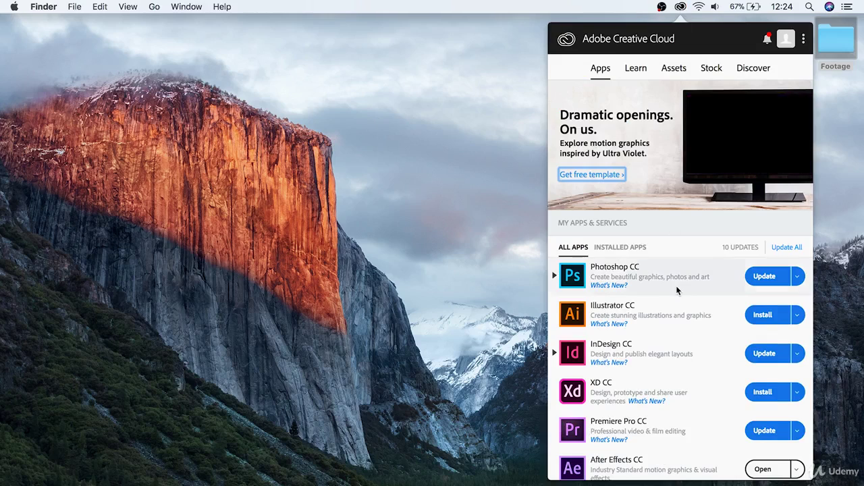
scroll(676, 289, "down", 6)
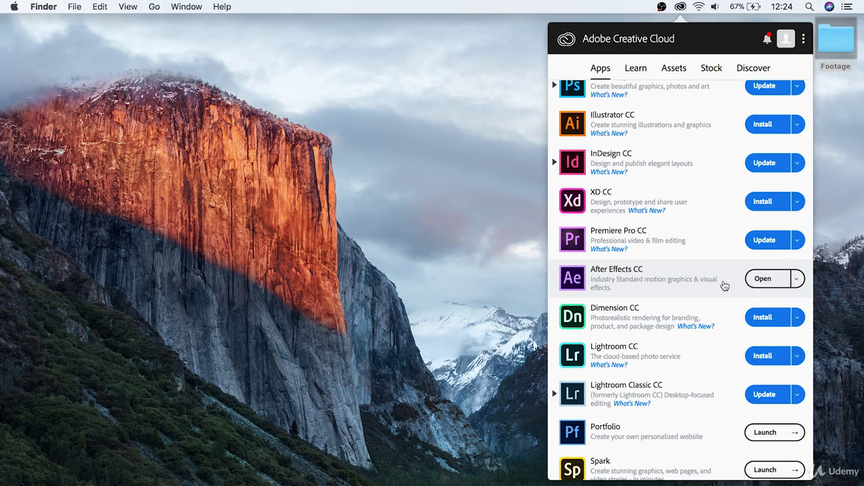
- Launch After Effects CC 2018 and create a new, empty Untitled Project
left_click(763, 280)
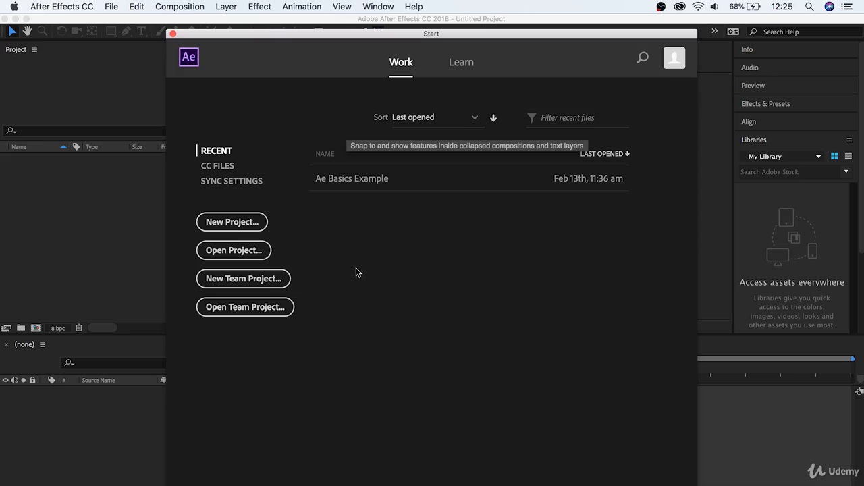
left_click(265, 230)
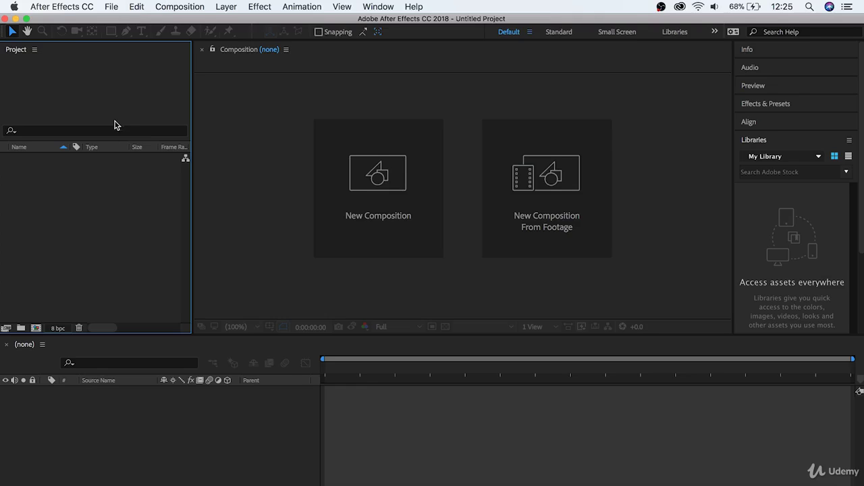
- Import the seven Footage-folder clips from Finder into the Project panel, then select 3700.mov
double_click(102, 209)
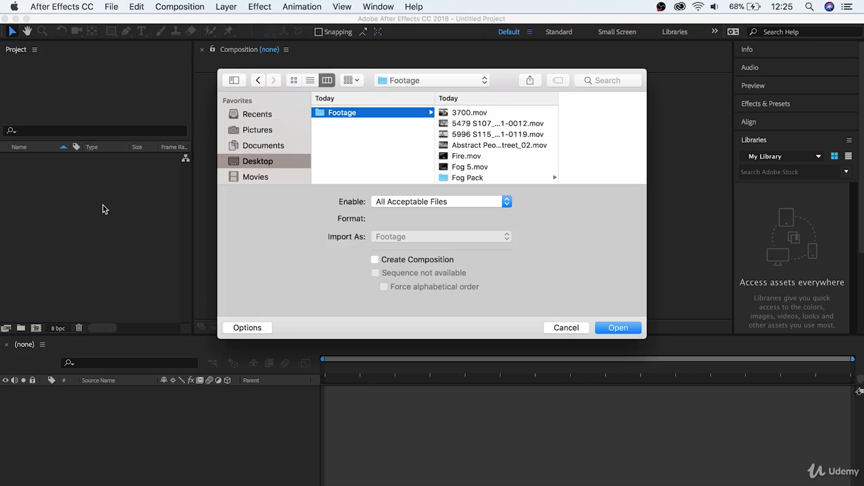
left_click(553, 330)
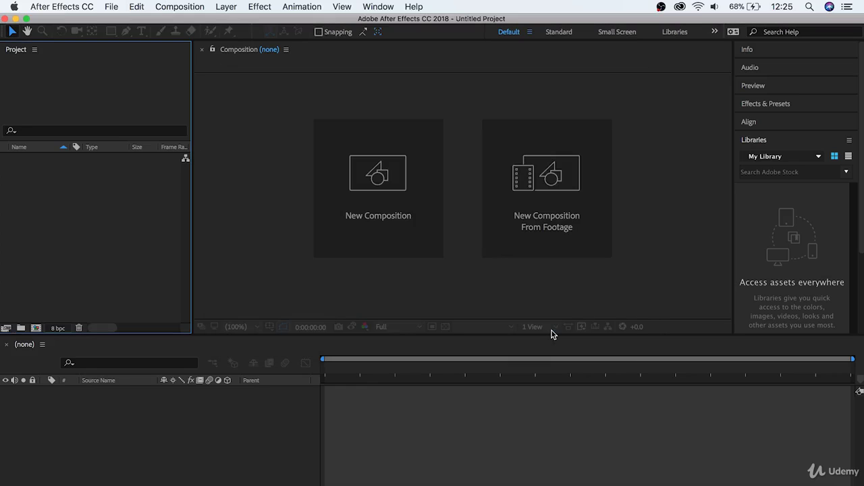
key("super+Tab")
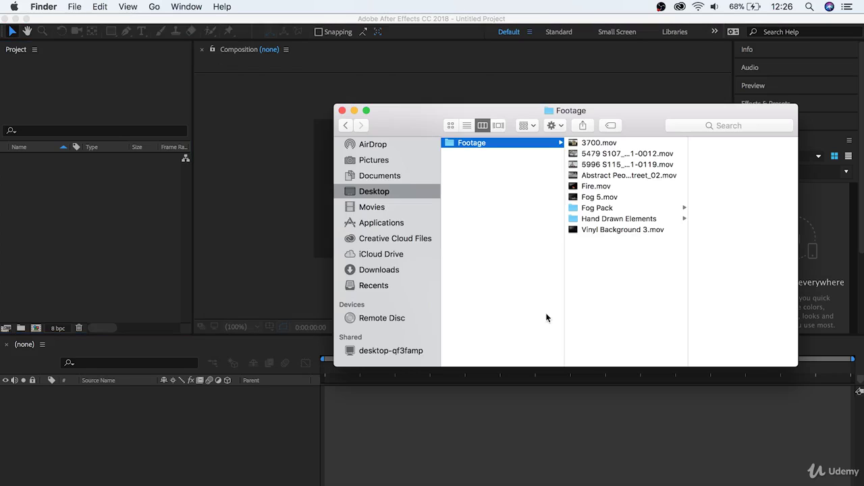
left_click_drag(629, 260, 116, 220)
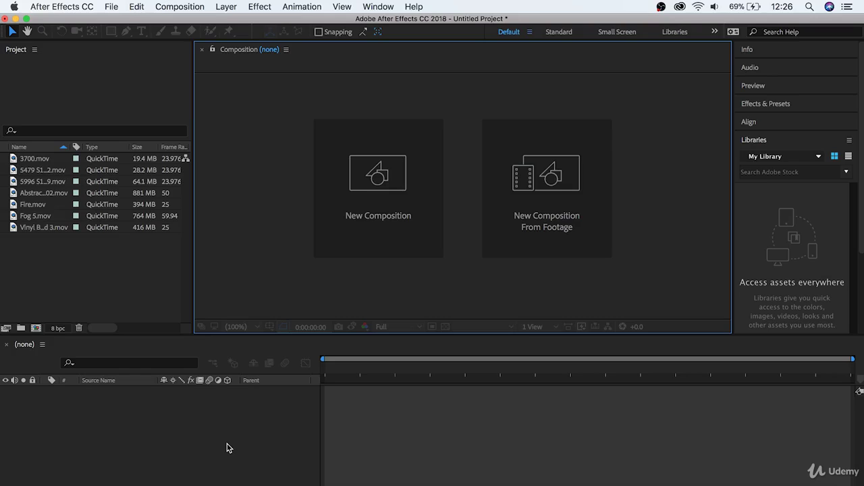
left_click(39, 162)
- Play the 3840 x 2160 clip 3700.mov in the Footage viewer and set magnification to Fit
double_click(38, 162)
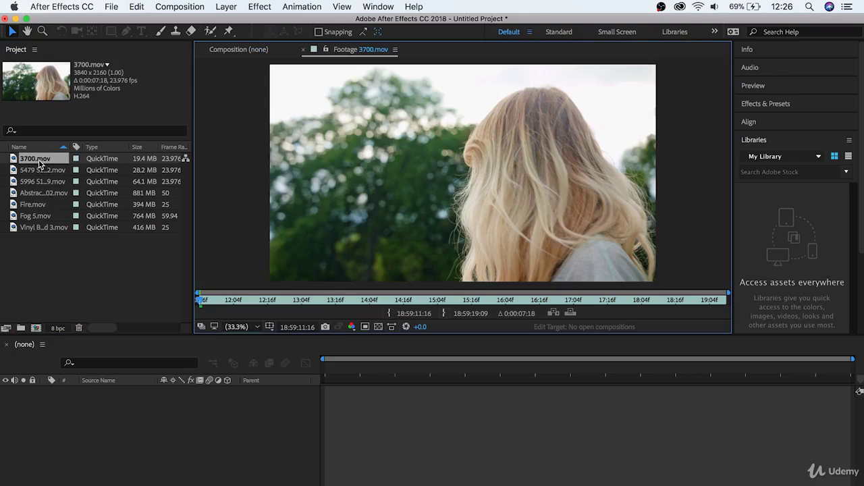
key("space")
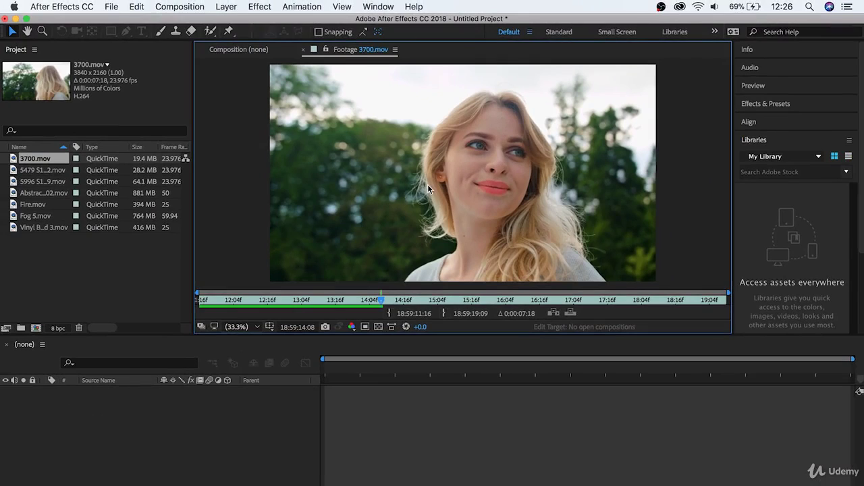
scroll(427, 184, "down", 4)
scroll(427, 188, "up", 2)
scroll(427, 189, "up", 5)
scroll(425, 223, "down", 7)
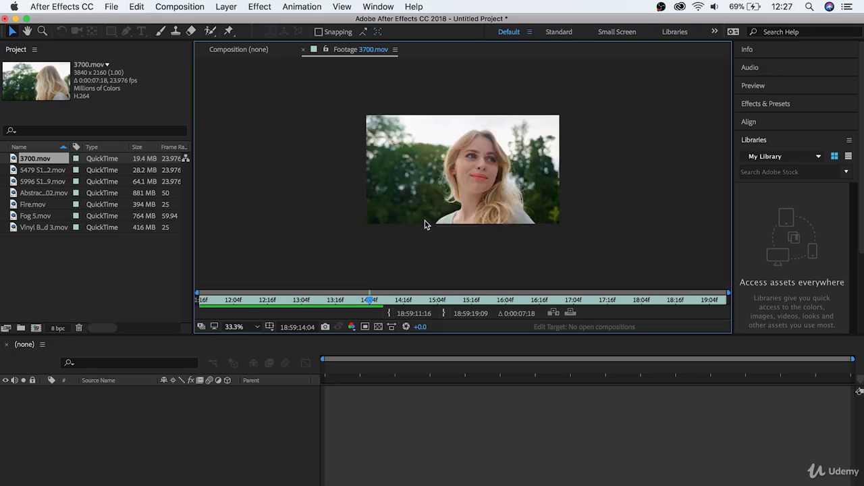
scroll(425, 225, "up", 4)
scroll(426, 225, "down", 1)
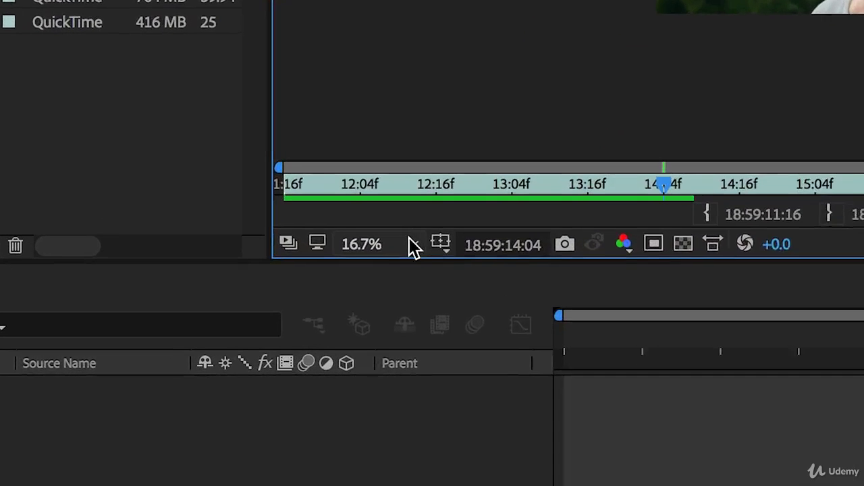
left_click(257, 327)
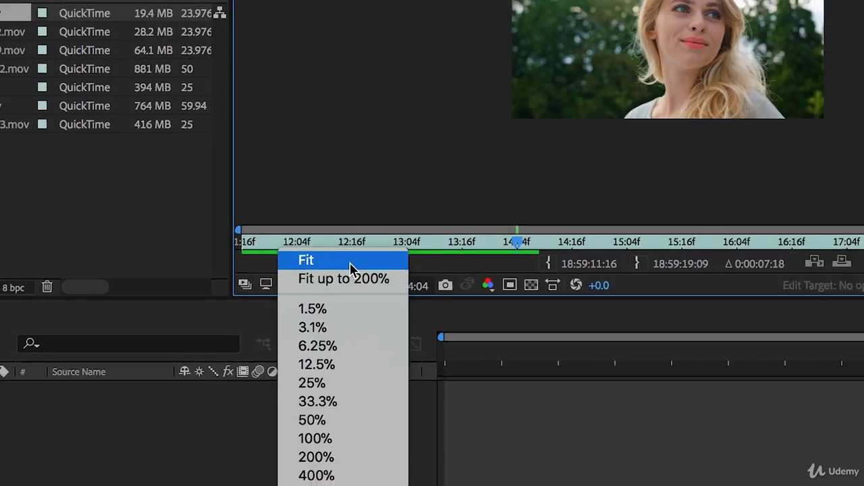
left_click(446, 198)
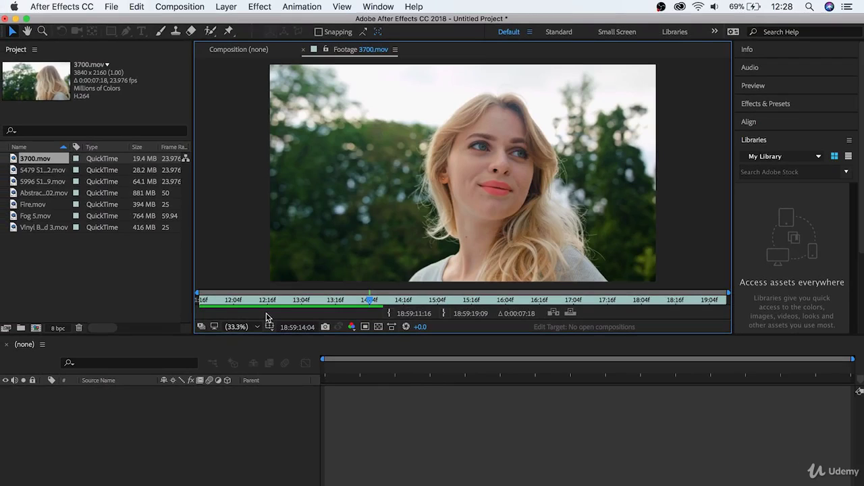
- Create the 3700 composition from 3700.mov, with the clip as its only layer
left_click(230, 51)
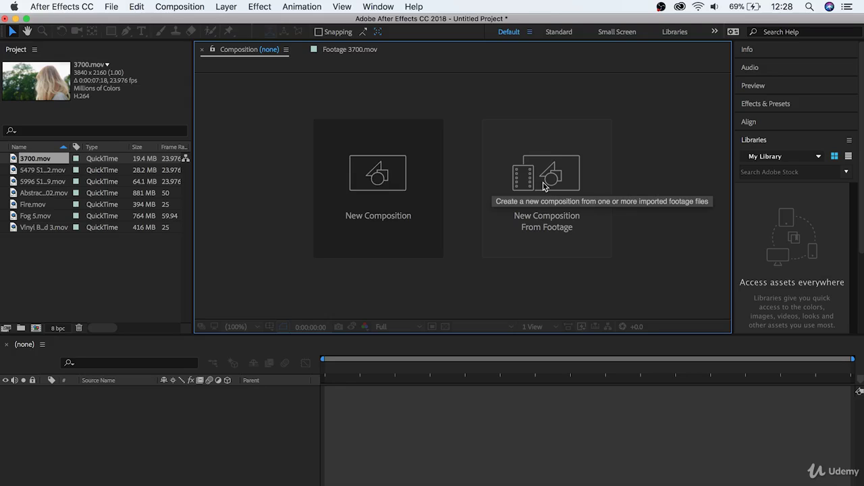
left_click(27, 161)
left_click_drag(27, 160, 359, 199)
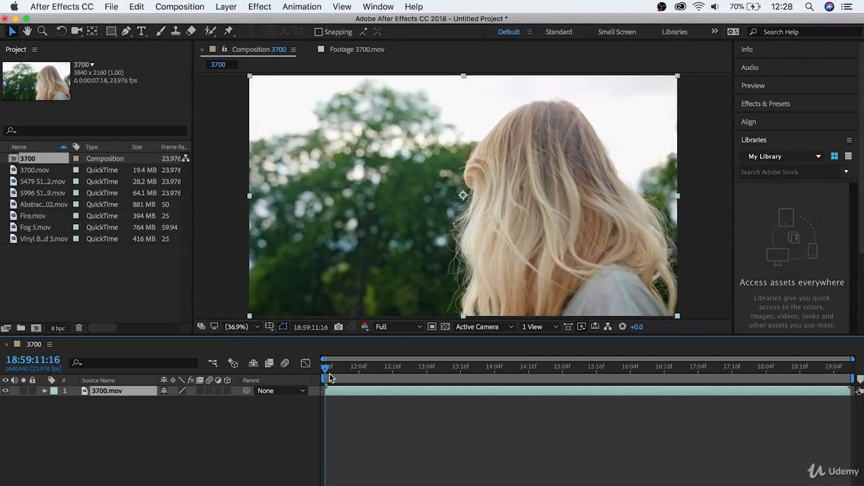
- Preview and scrub the 3700 composition, then stop playback to cache its opening frames
key("space")
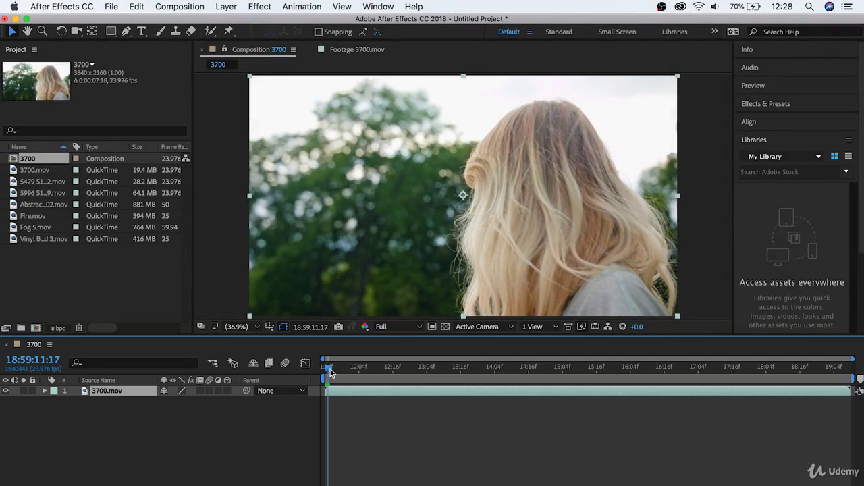
left_click_drag(343, 372, 320, 377)
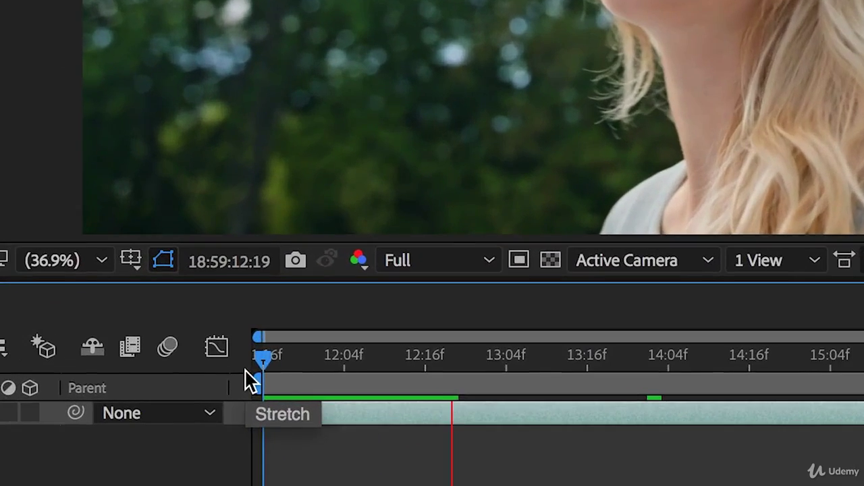
key("space")
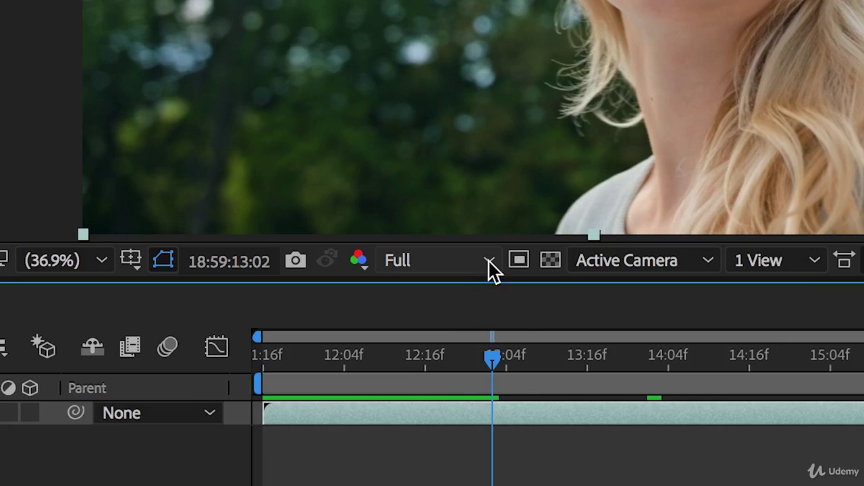
- Switch preview resolution to Half, then Quarter, and replay the 3700 composition from its start
left_click(489, 260)
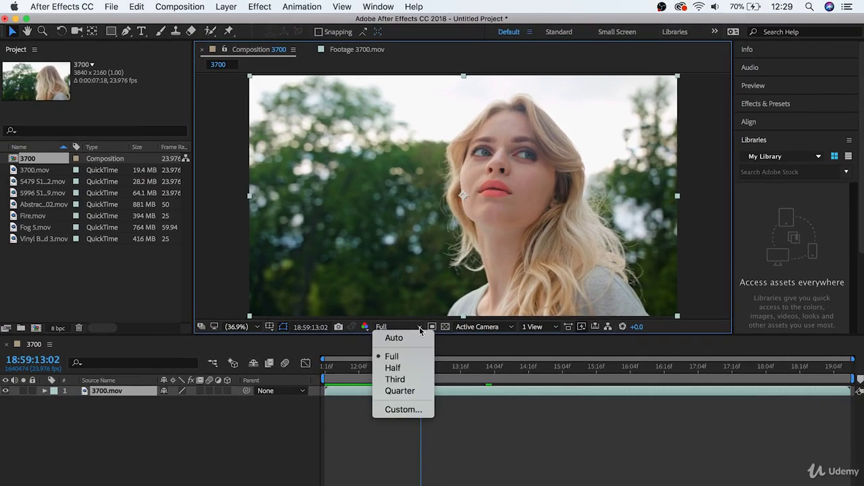
left_click(407, 368)
left_click(418, 328)
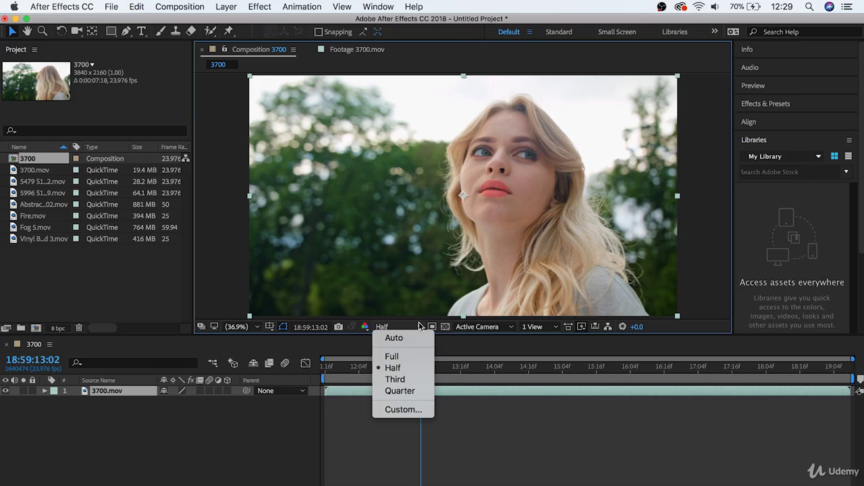
left_click(405, 391)
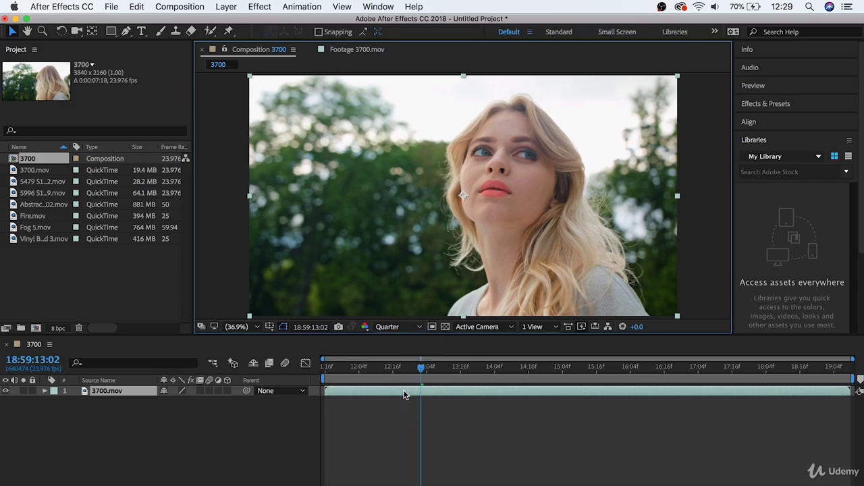
left_click(362, 368)
left_click_drag(362, 369, 325, 368)
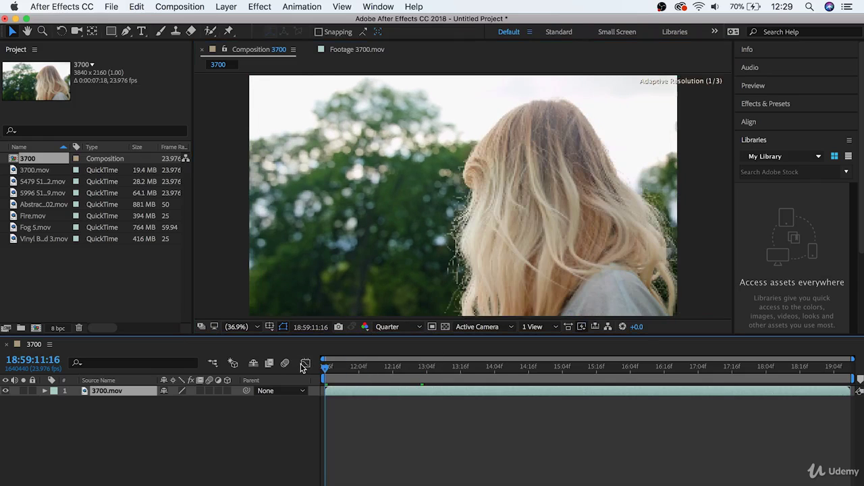
key("super+j")
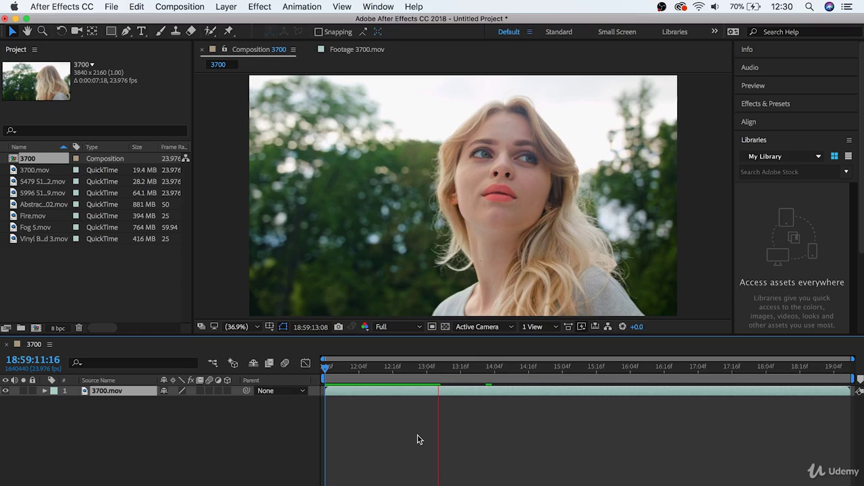
- Stop playback, expand the Info, Audio and Effects & Presets panels in turn, then collapse them
key("space")
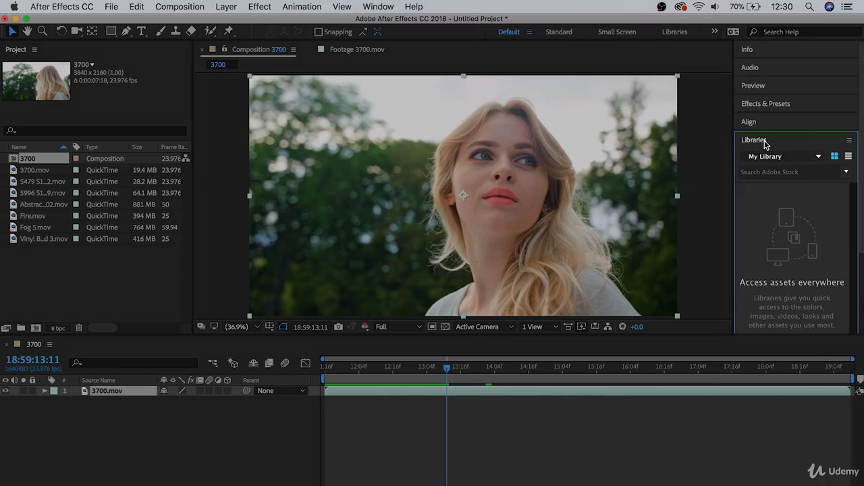
left_click(764, 141)
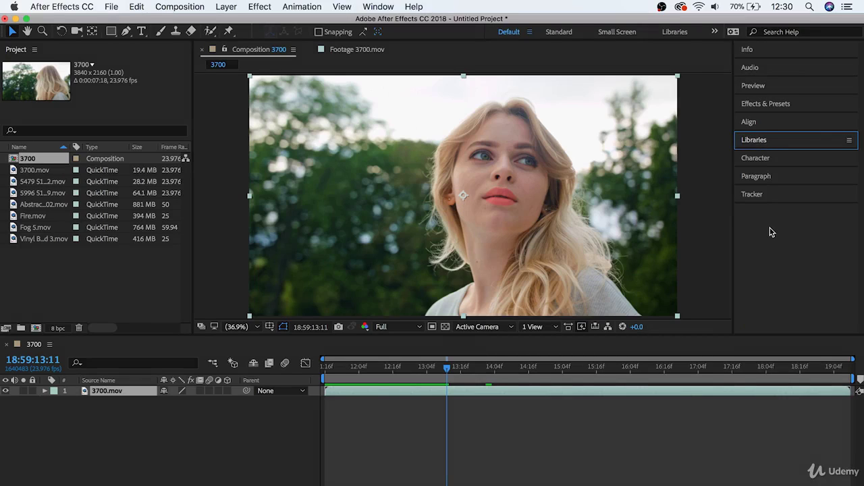
left_click(763, 50)
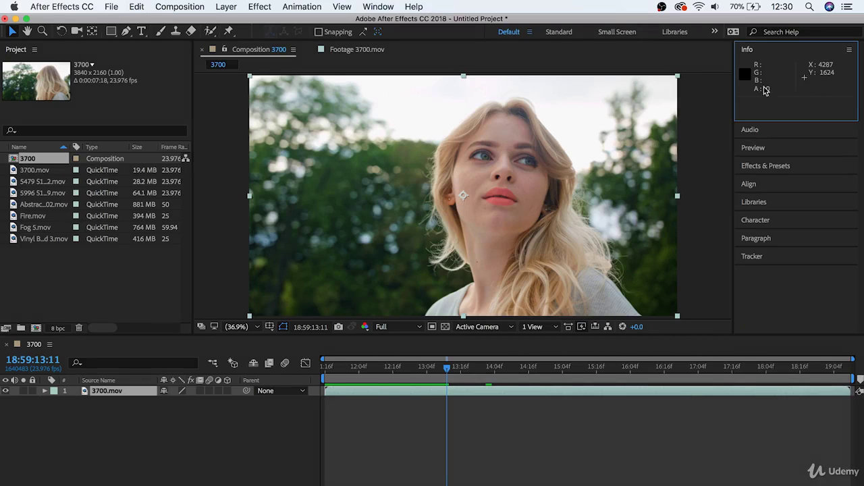
left_click(770, 135)
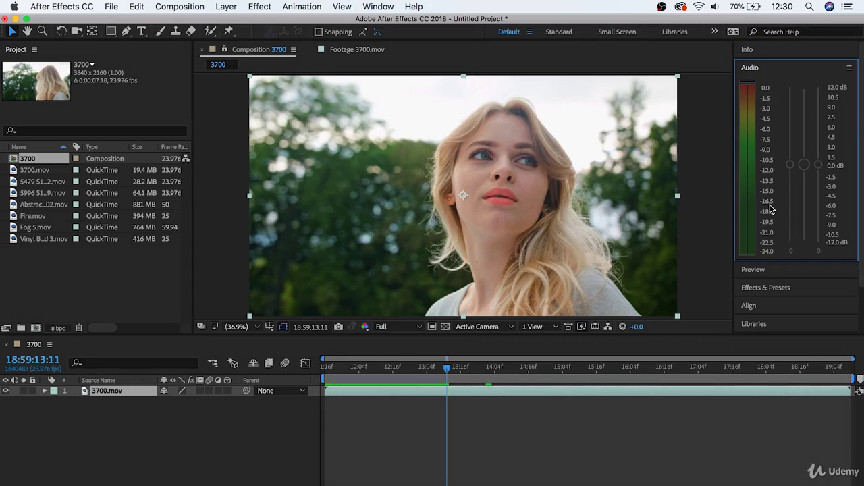
left_click(770, 288)
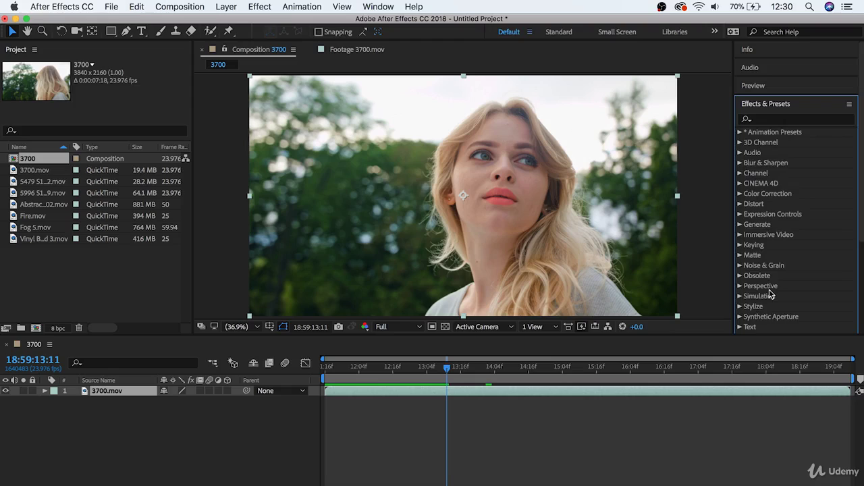
left_click(787, 112)
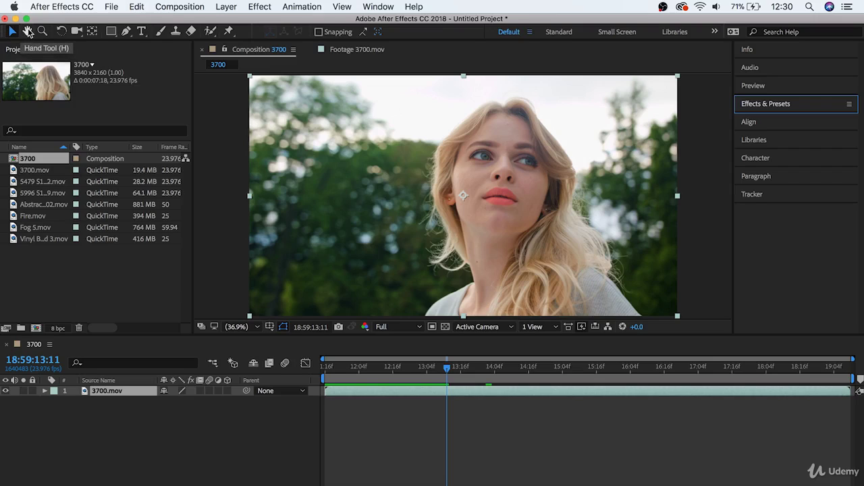
- Cycle through the Hand, Zoom, Rectangle and Type tools, ending on the Selection tool
left_click(27, 31)
left_click(42, 32)
left_click(112, 33)
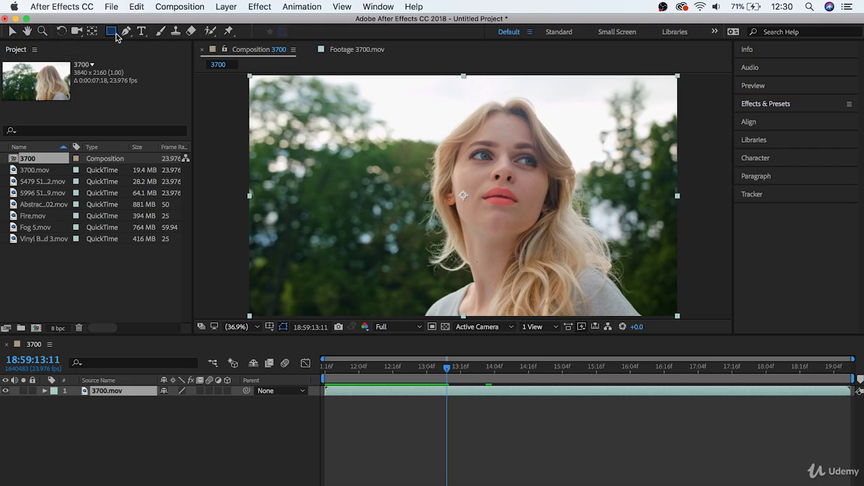
left_click(143, 32)
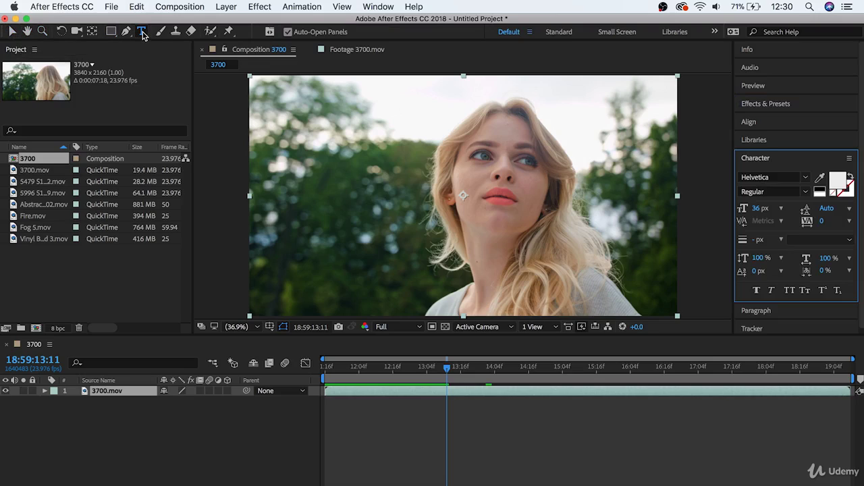
left_click(10, 39)
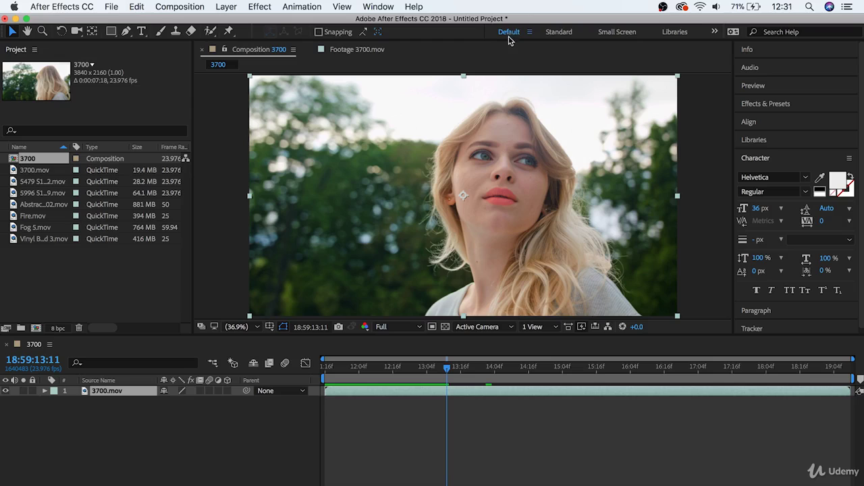
left_click(559, 31)
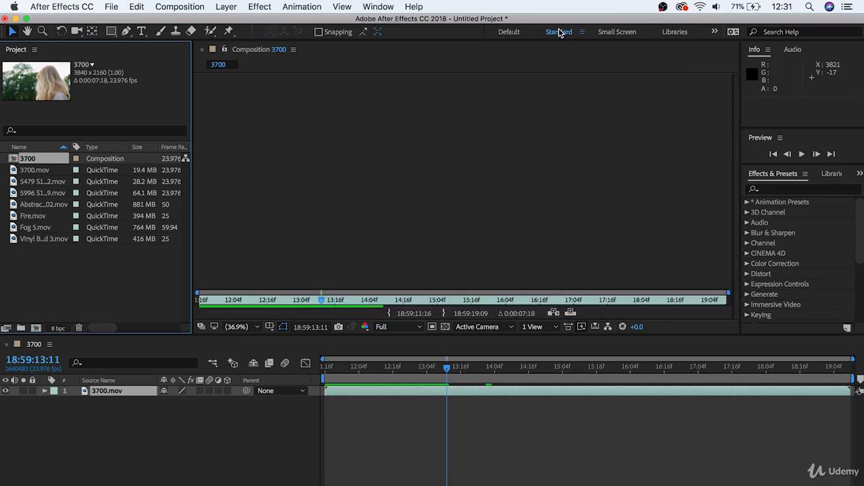
left_click(714, 32)
left_click(733, 111)
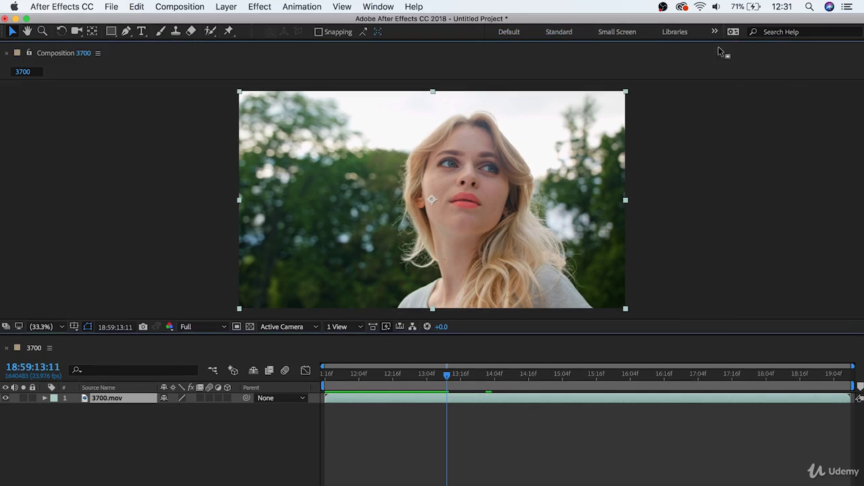
left_click(716, 34)
left_click(729, 125)
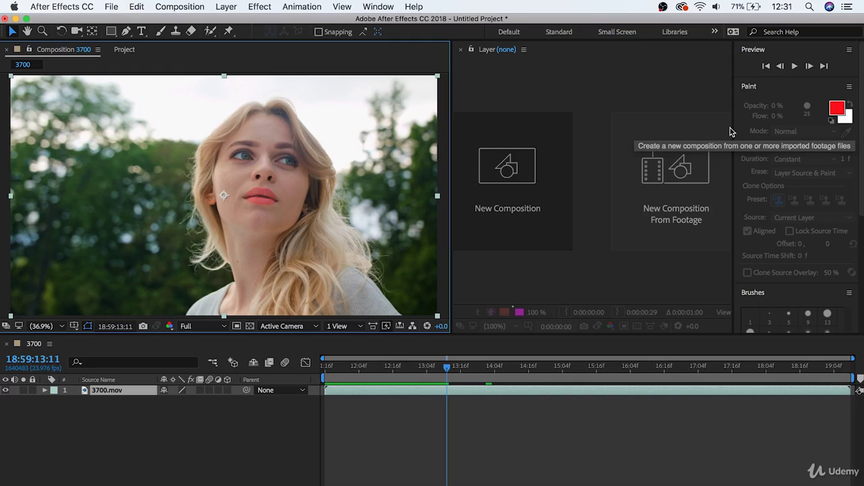
left_click(509, 32)
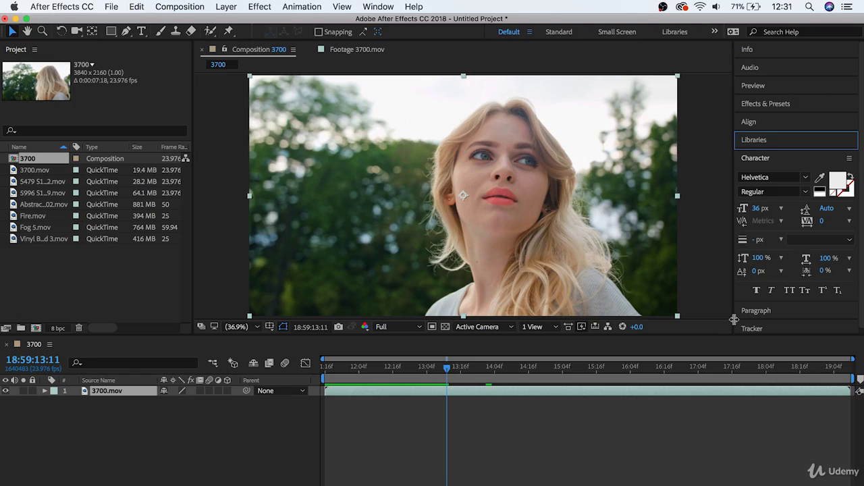
- Resize the side panels and dock the Project panel and 3700.mov footage viewer at the bottom
left_click_drag(734, 319, 698, 320)
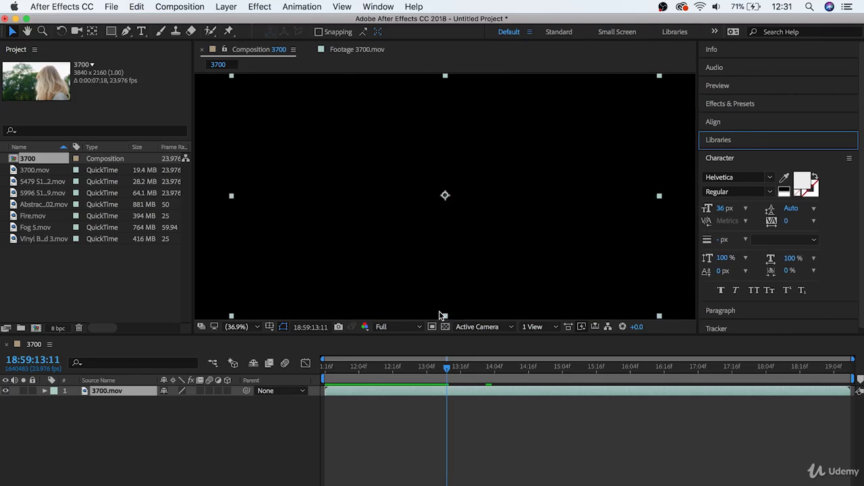
left_click_drag(439, 315, 428, 314)
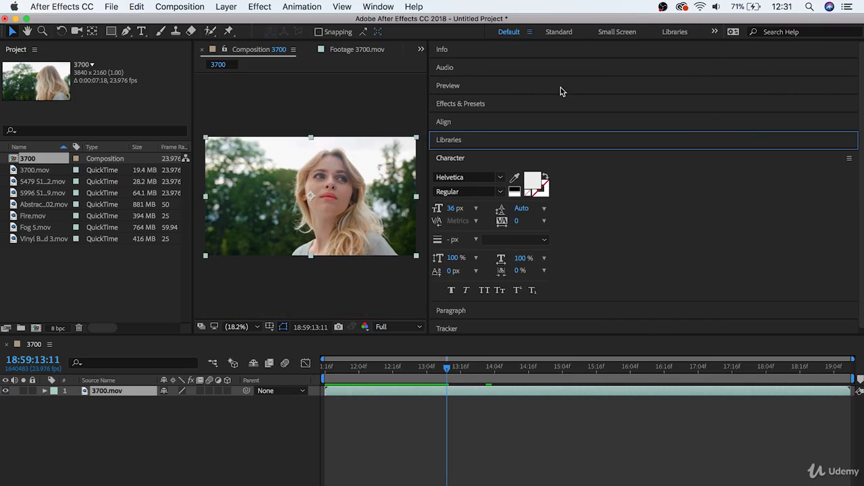
left_click_drag(22, 49, 210, 344)
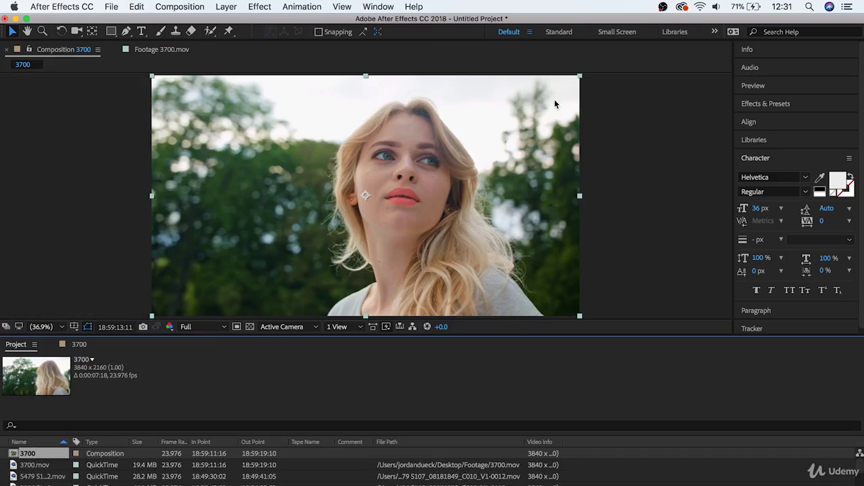
left_click(148, 50)
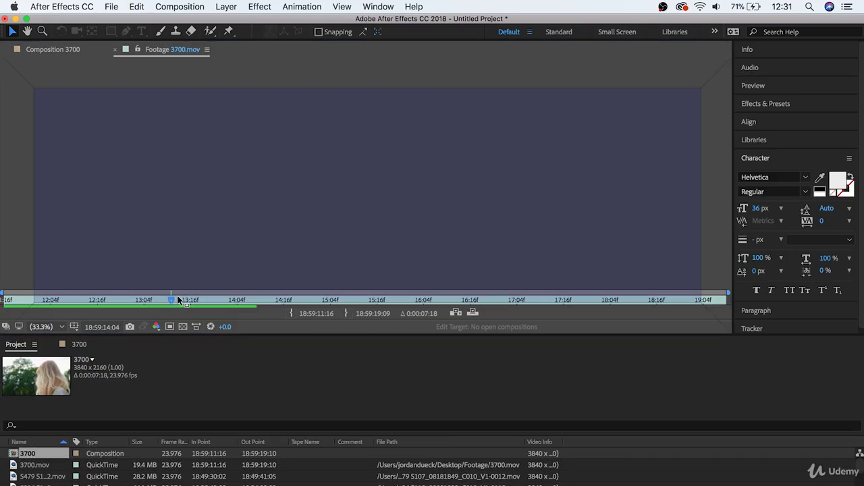
left_click_drag(165, 49, 276, 437)
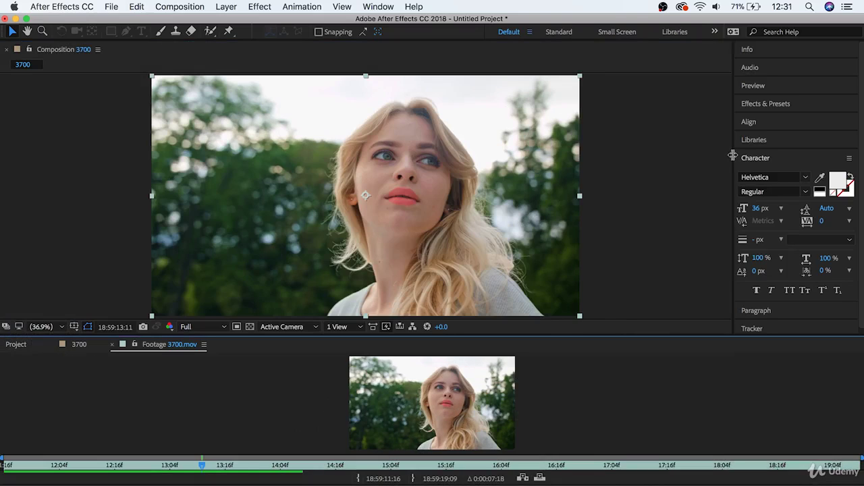
left_click_drag(735, 157, 276, 178)
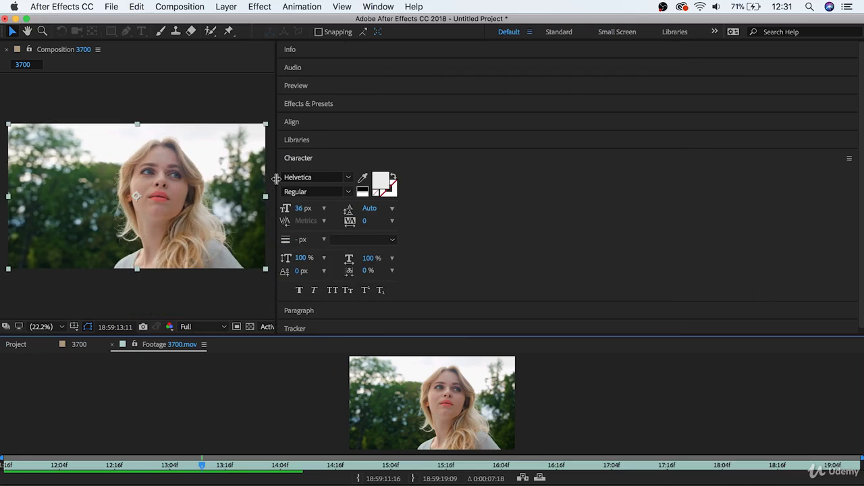
- Reset the Default workspace to its saved layout from the Window menu
left_click(376, 8)
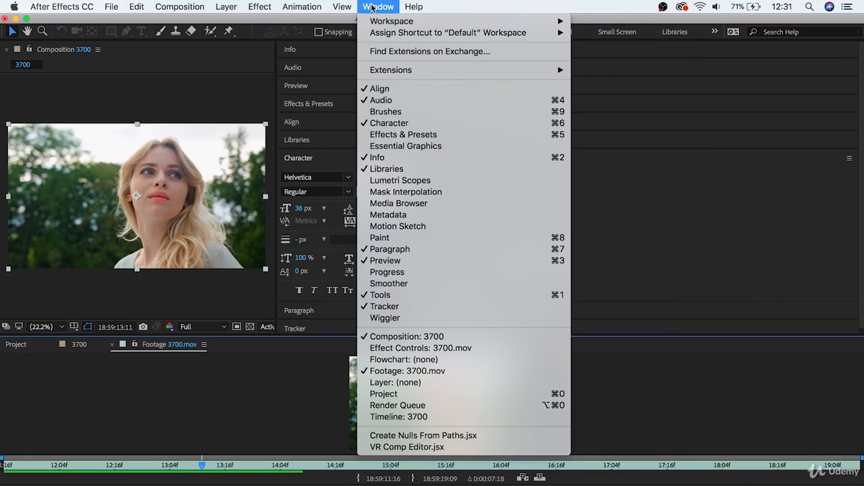
mouse_move(382, 22)
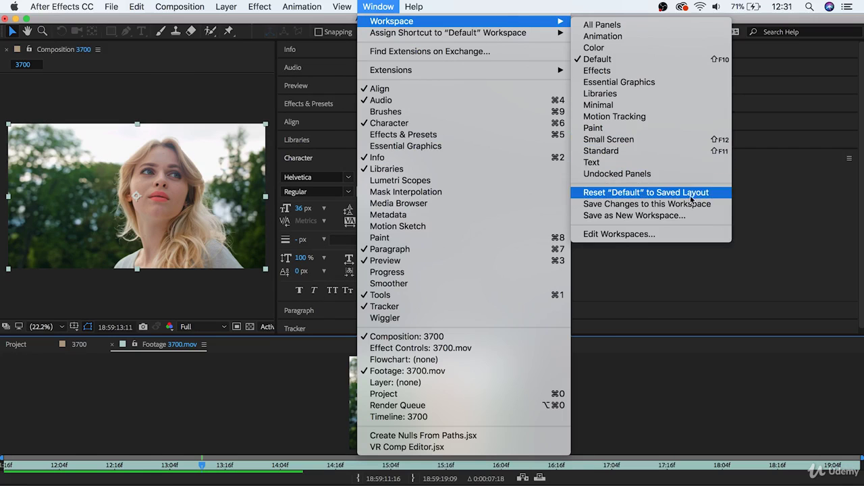
left_click(714, 193)
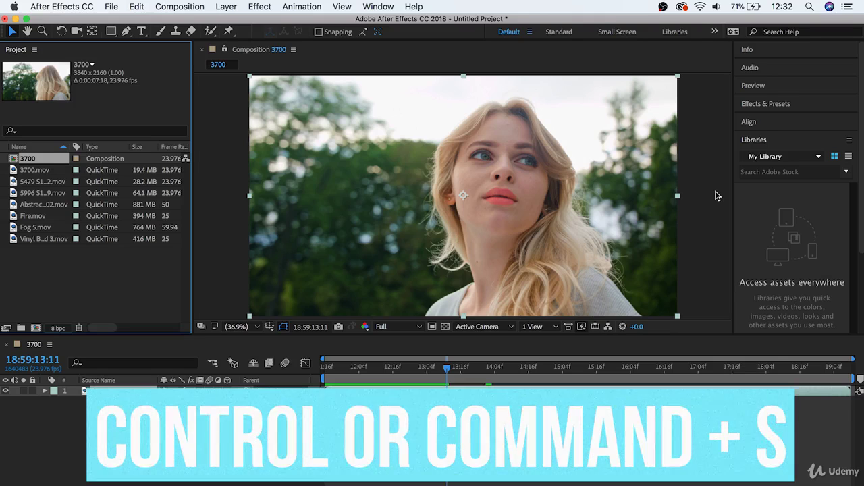
- Save the project as 'Learning After Effects From YouTube Tutorials' in a new Desktop folder 'After Effects First Beginner Course'
left_click(102, 5)
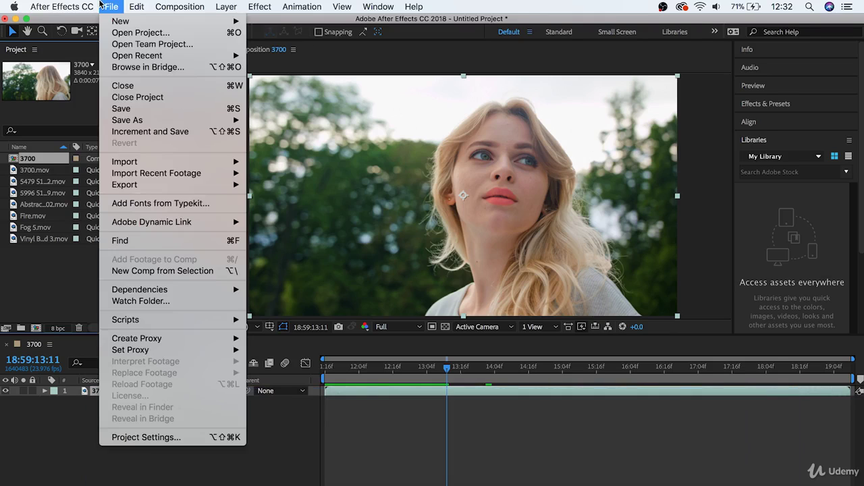
mouse_move(205, 123)
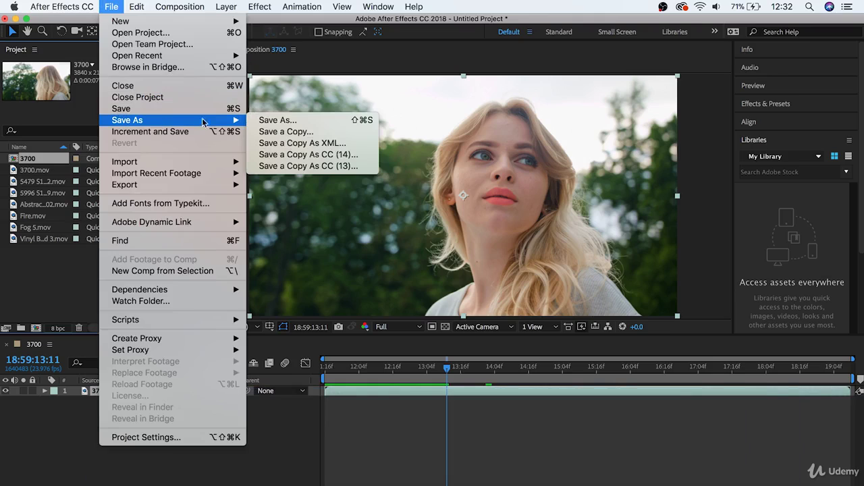
left_click(274, 125)
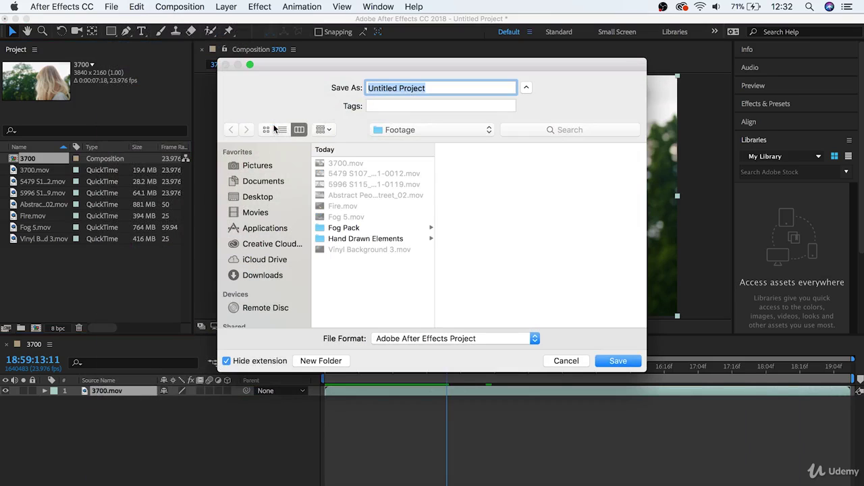
left_click(267, 197)
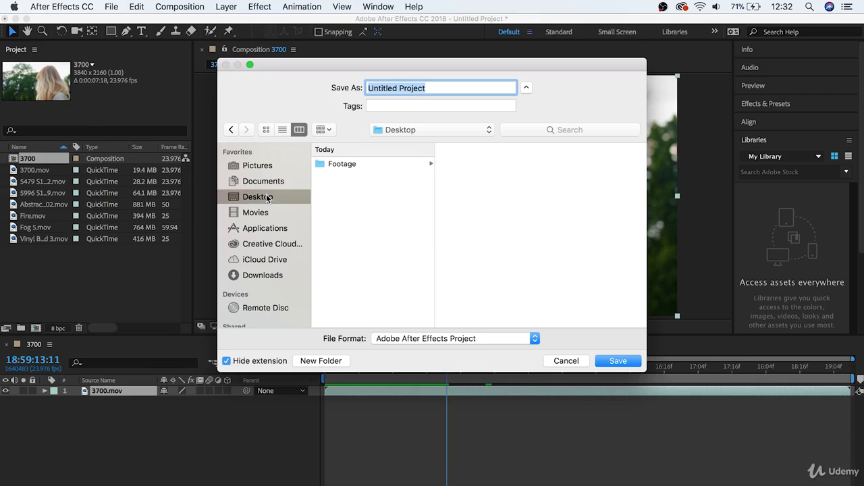
left_click(321, 360)
type("After Ef")
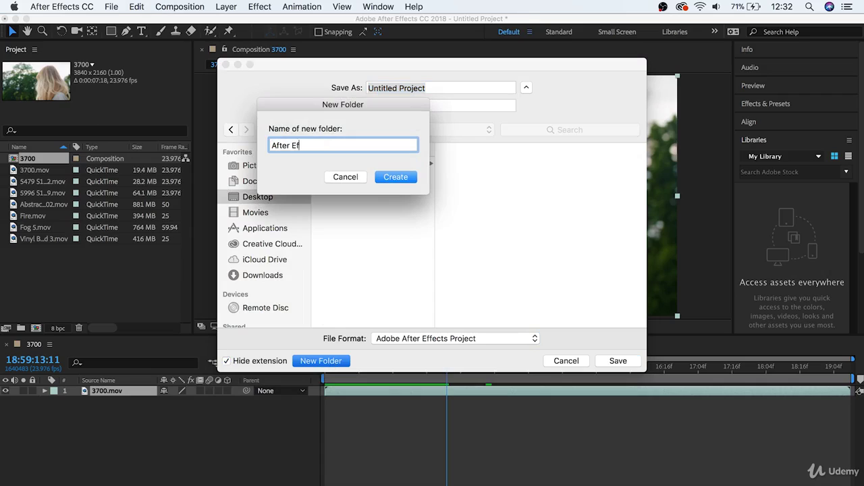
type("fects First Beginner Course")
left_click(398, 178)
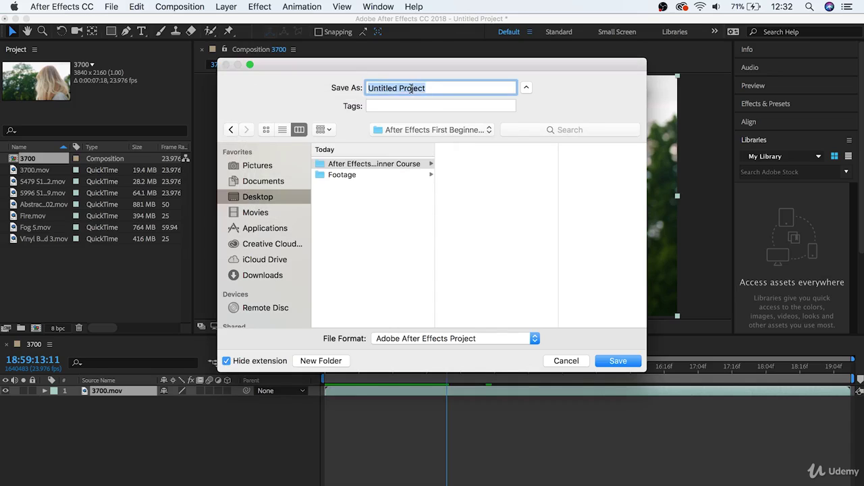
type("Learning After Ef")
type("fects From YouTube Tutorials")
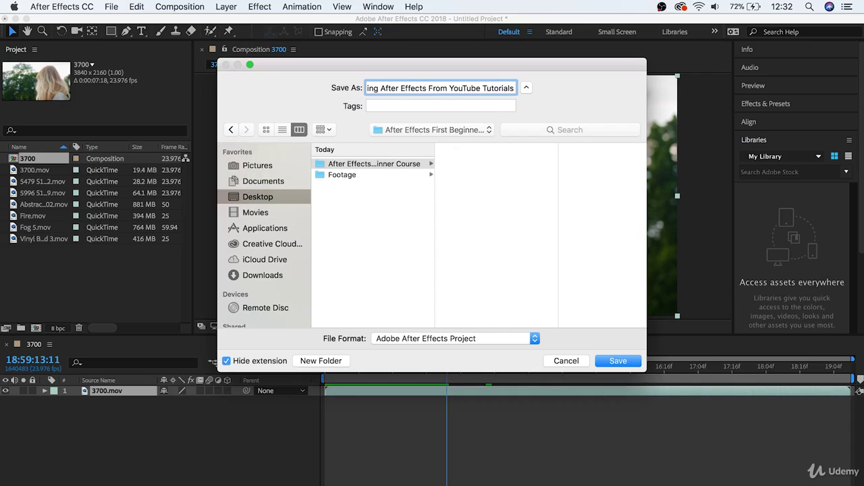
key("Return")
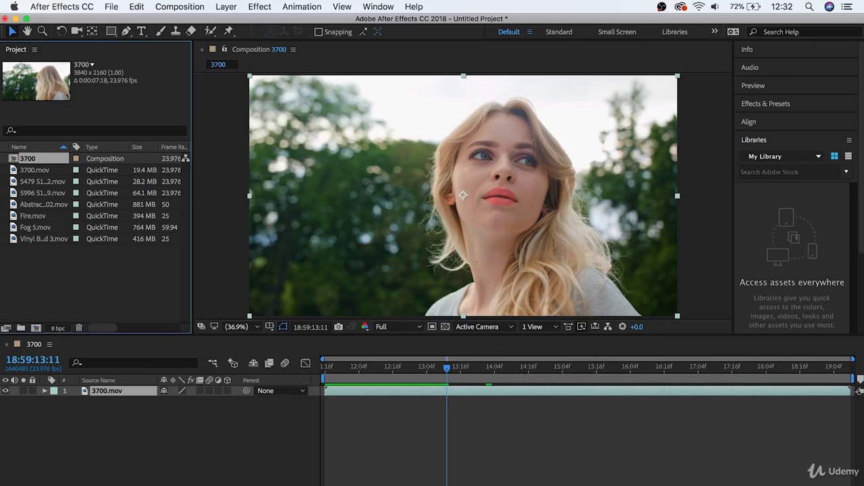